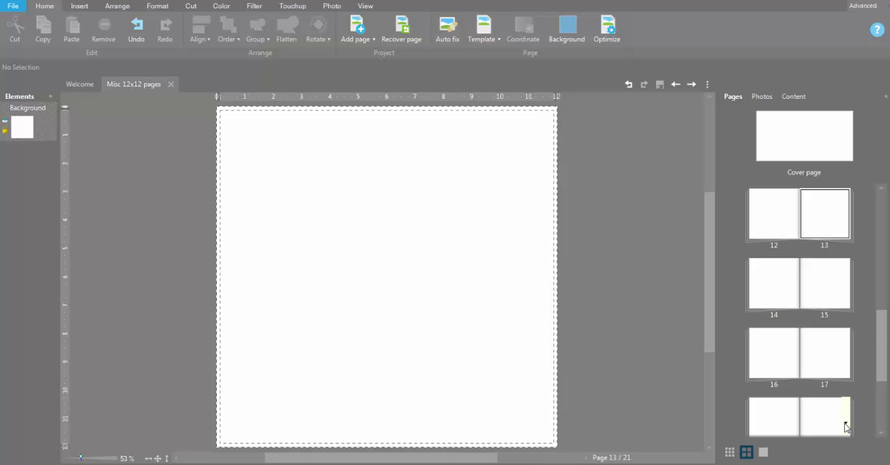
# Insert a rectangle shape on the blank page and resize it to a tall strip about 2.03 in wide and 7.2 in high
pyautogui.click(79, 6)
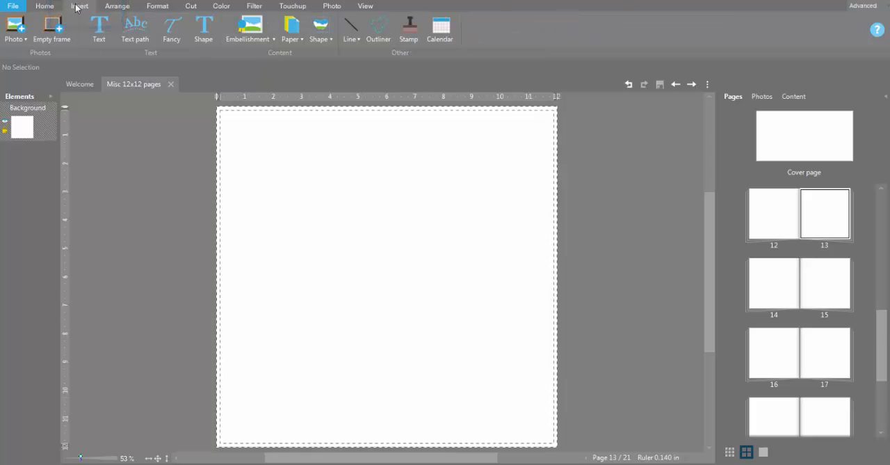
pyautogui.click(327, 39)
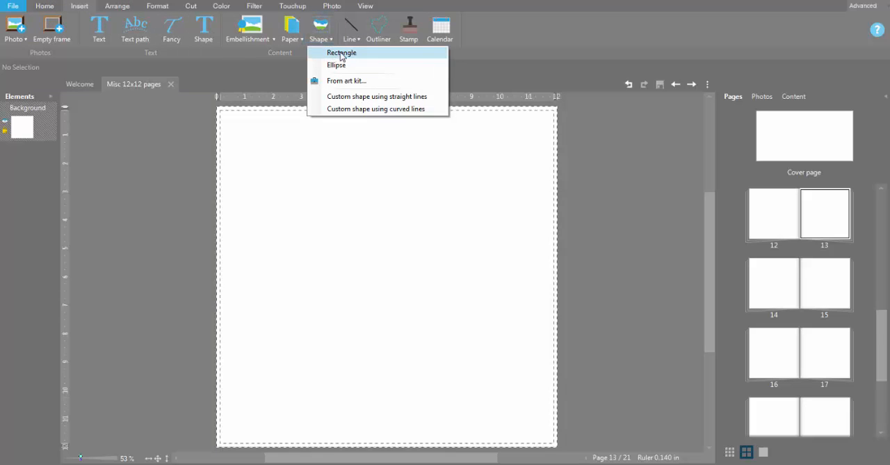
pyautogui.click(340, 52)
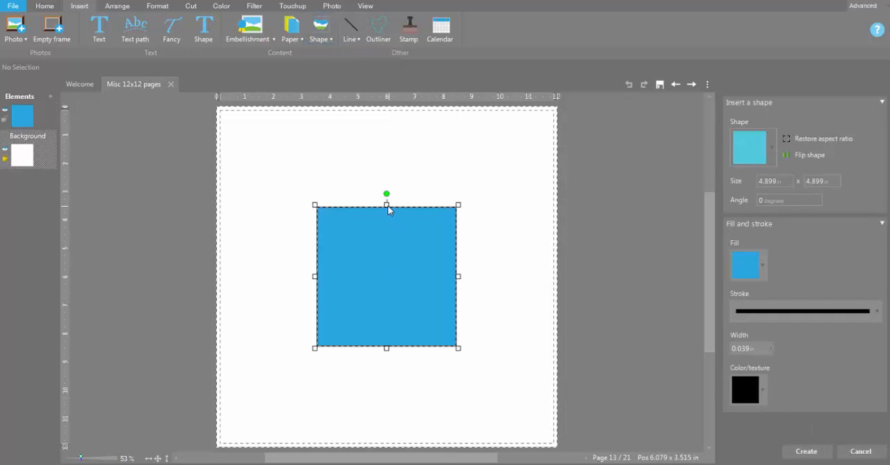
pyautogui.moveTo(387, 204); pyautogui.dragTo(387, 139)
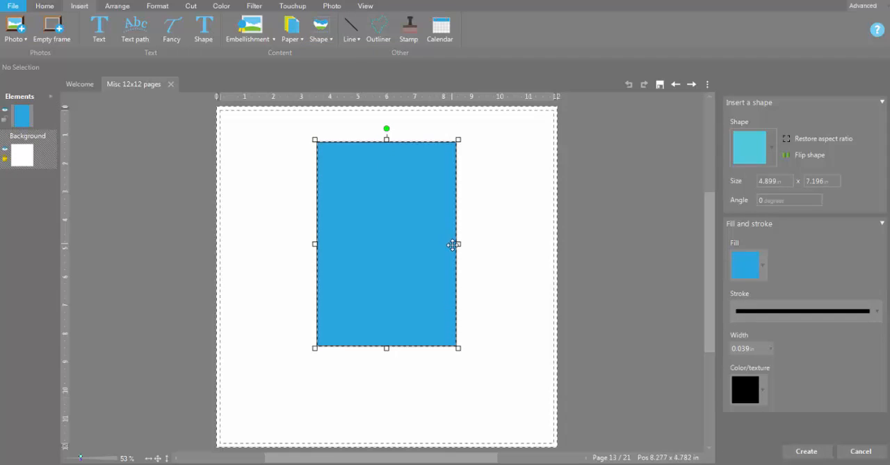
pyautogui.moveTo(459, 243); pyautogui.dragTo(377, 238)
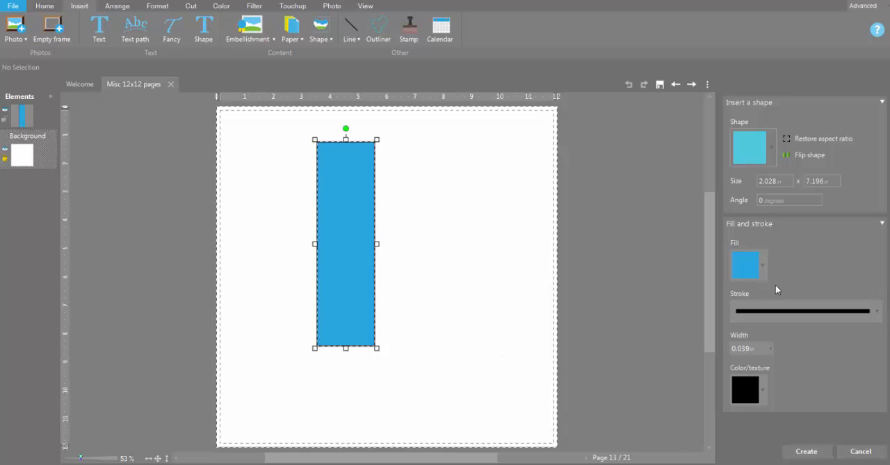
# Fill the strip with a solid medium gray from the recent colors
pyautogui.click(763, 268)
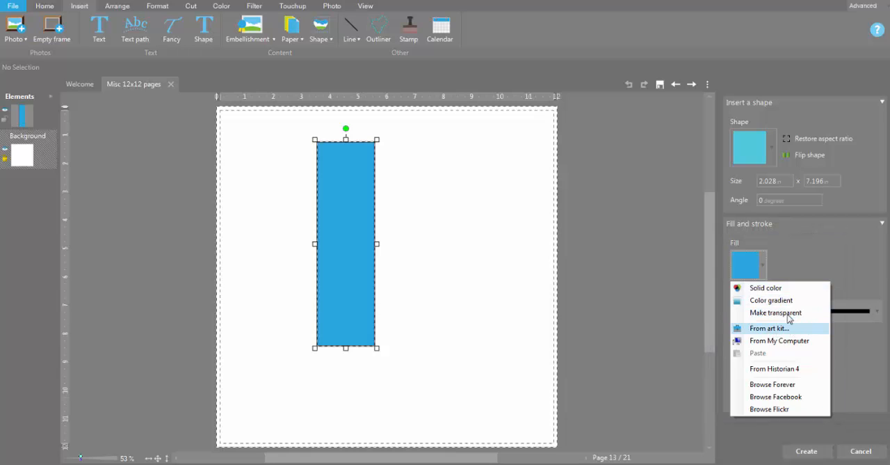
pyautogui.click(782, 289)
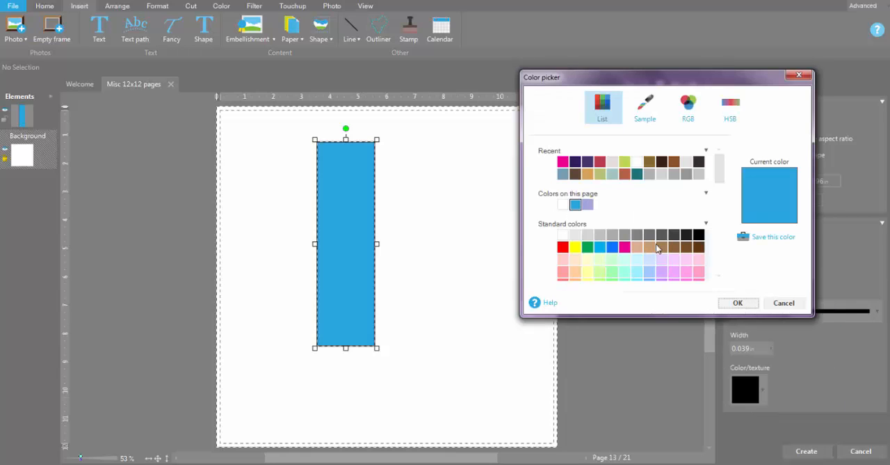
pyautogui.click(653, 176)
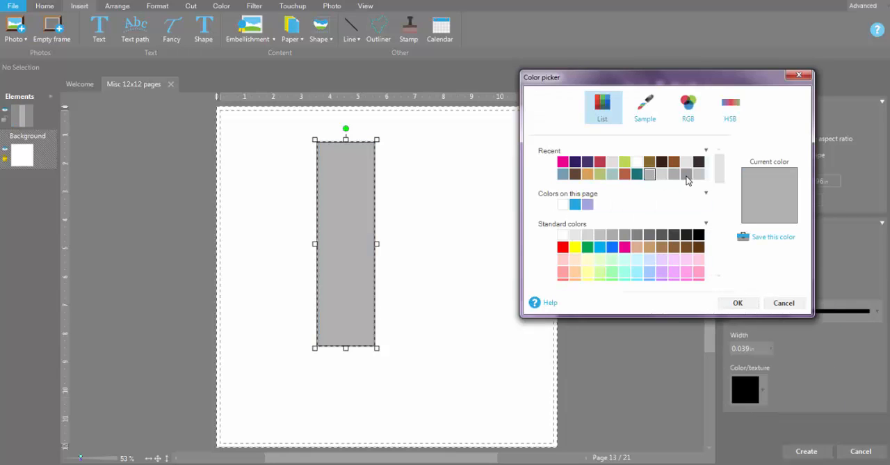
pyautogui.click(687, 174)
pyautogui.click(738, 305)
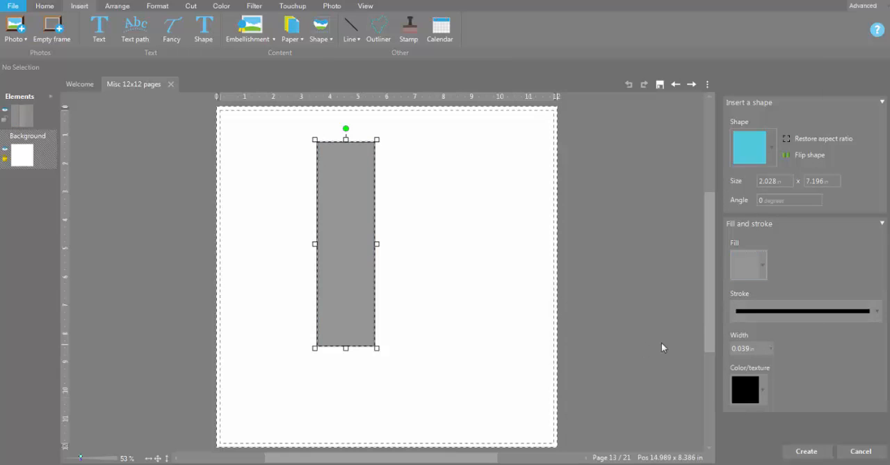
# Set the strip's stroke to None and create the shape
pyautogui.click(878, 316)
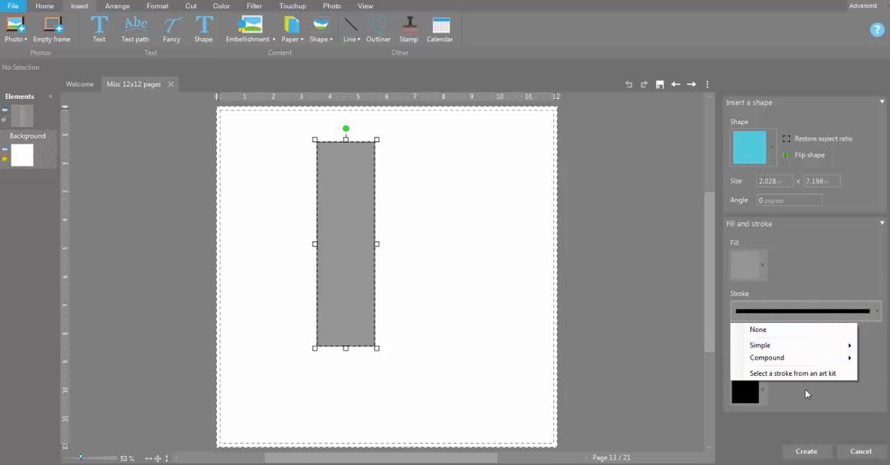
pyautogui.click(802, 330)
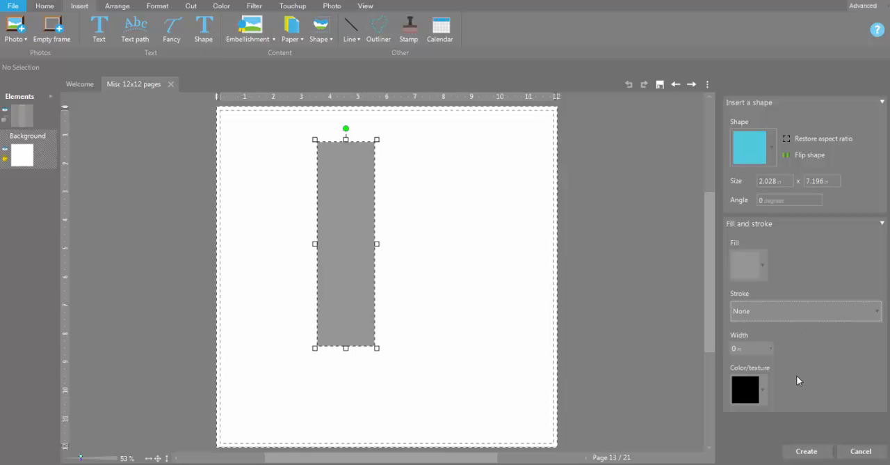
pyautogui.click(800, 452)
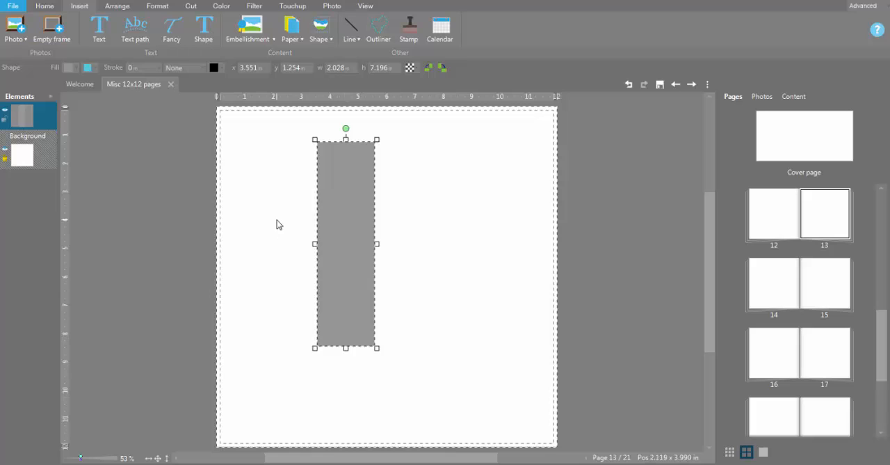
# Start a shape cutout on the flattened strip, restore the square cutter's aspect ratio and rotate it about -45 degrees into a diamond
pyautogui.click(193, 7)
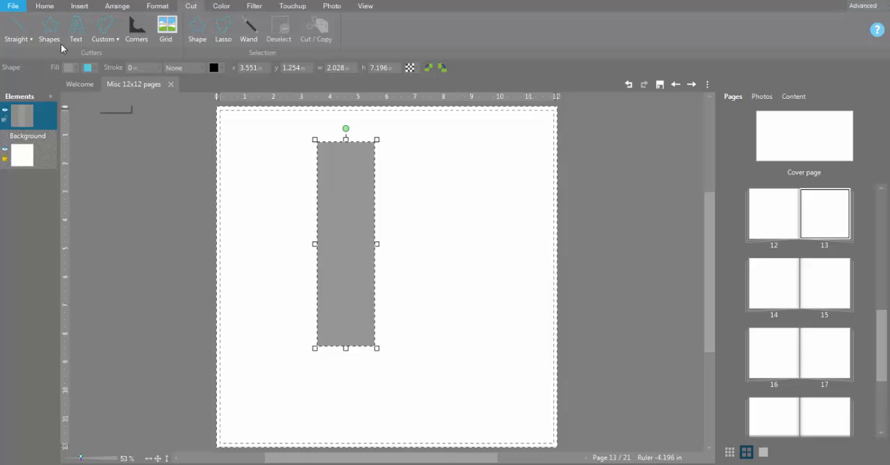
pyautogui.click(50, 41)
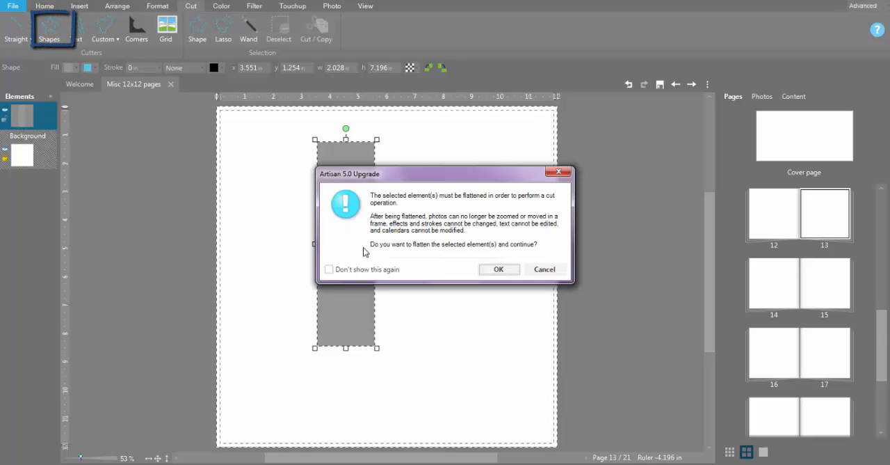
pyautogui.click(494, 270)
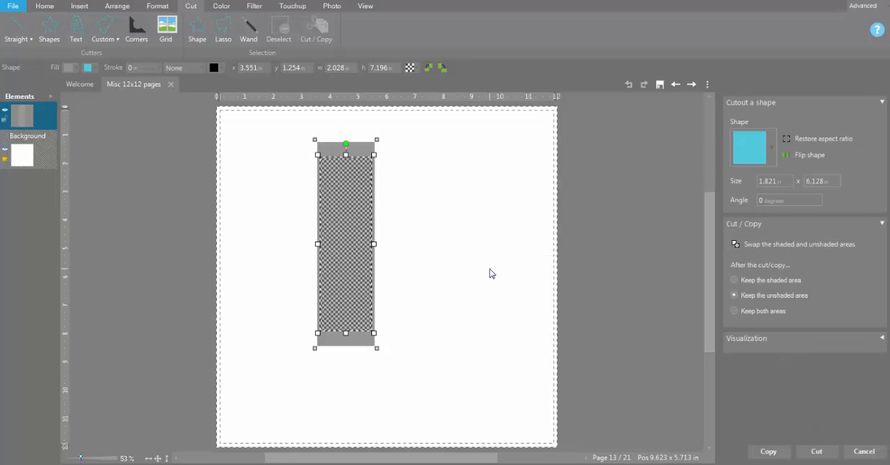
pyautogui.moveTo(353, 228); pyautogui.dragTo(441, 227)
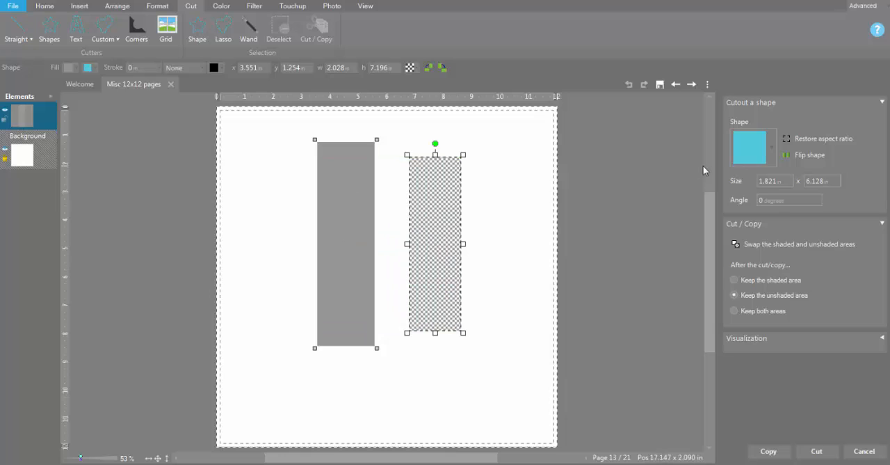
pyautogui.click(816, 141)
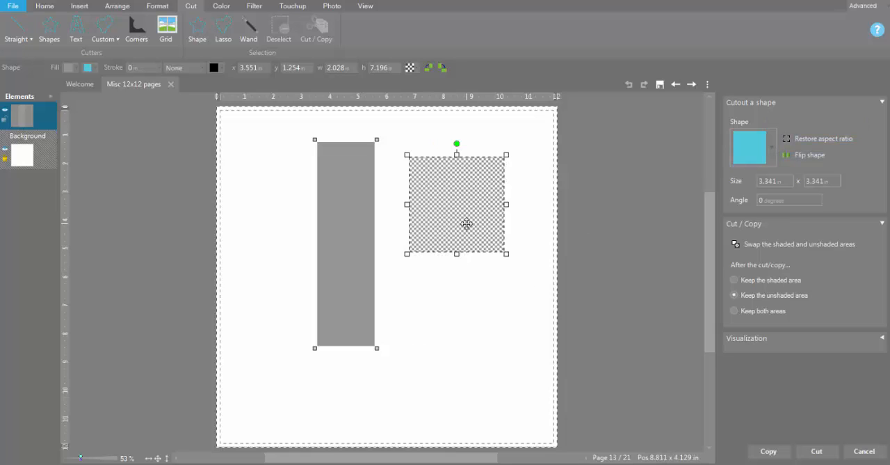
pyautogui.moveTo(457, 144); pyautogui.dragTo(422, 169)
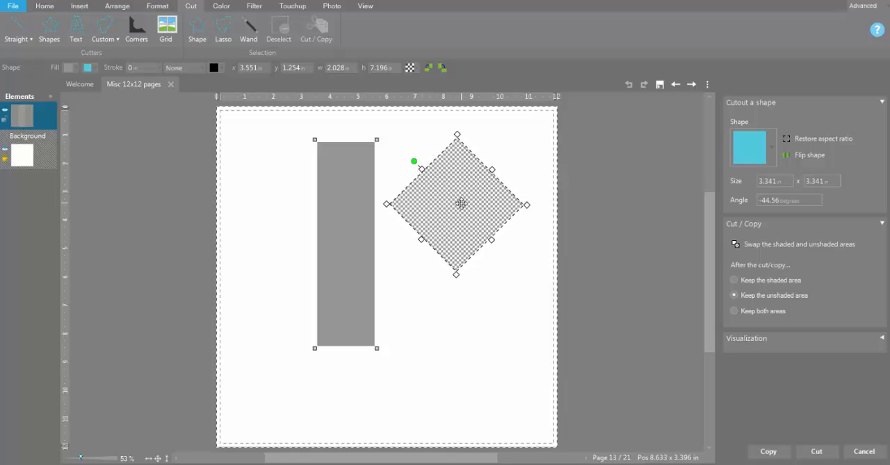
# Center the diamond cutter over the strip's lower end at about 2.57 in square and cut out a V-shaped notch, keeping the unshaded area
pyautogui.moveTo(446, 224)
pyautogui.mouseDown()
pyautogui.moveTo(344, 341)
pyautogui.moveTo(349, 381)
pyautogui.mouseUp()
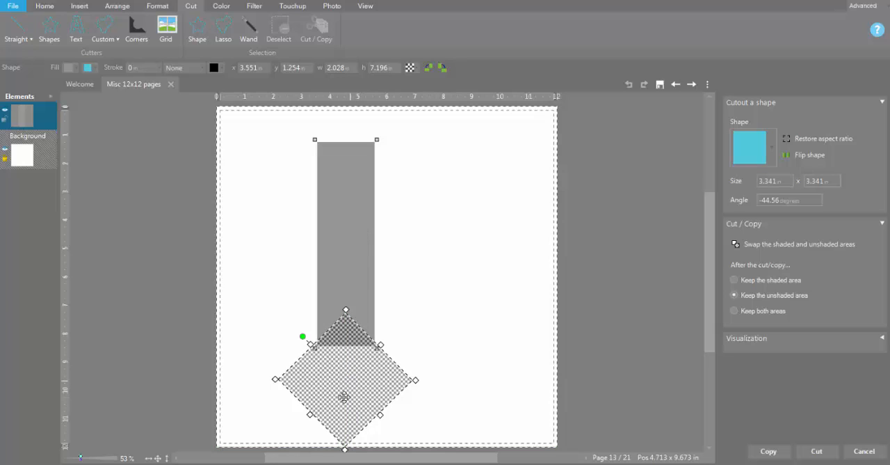
pyautogui.moveTo(345, 449); pyautogui.dragTo(340, 418)
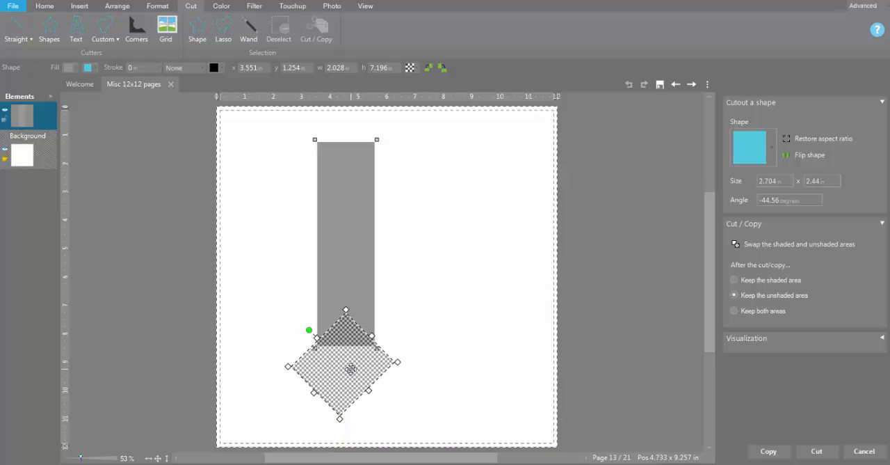
pyautogui.click(835, 138)
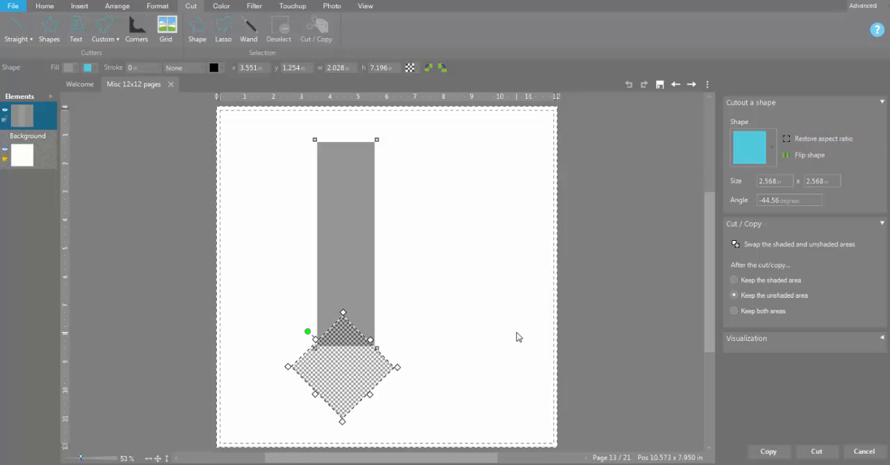
pyautogui.moveTo(354, 368); pyautogui.dragTo(357, 369)
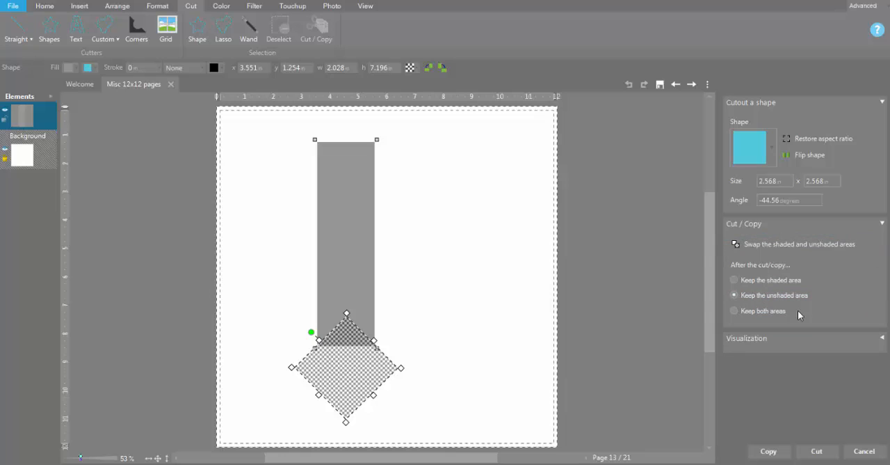
pyautogui.click(817, 451)
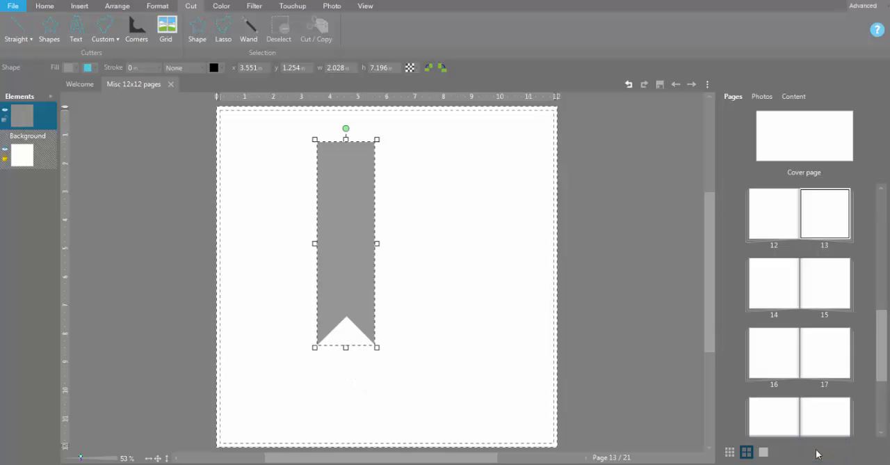
pyautogui.click(491, 378)
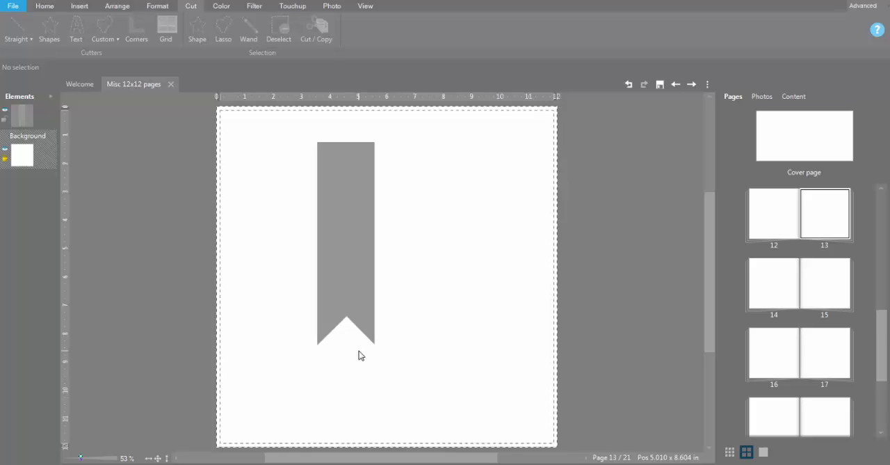
# Lengthen the notched banner to about 8.7 in and rotate it a quarter turn counterclockwise so it lies horizontally
pyautogui.click(340, 266)
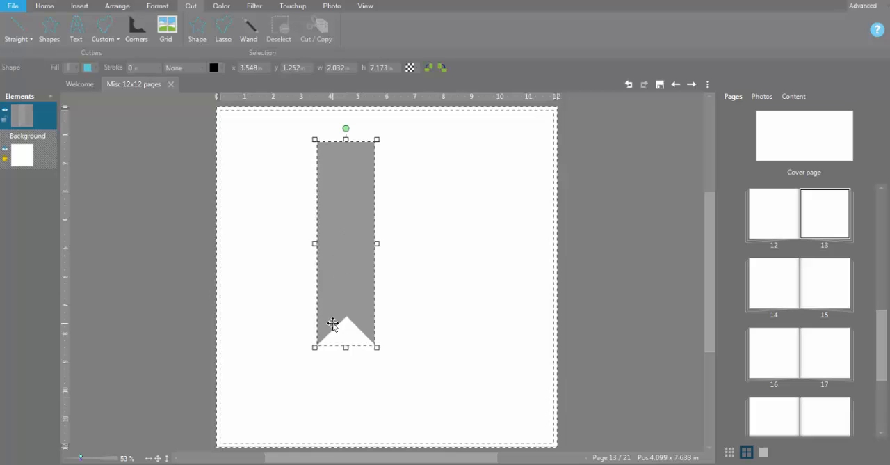
pyautogui.moveTo(349, 350); pyautogui.dragTo(349, 392)
pyautogui.moveTo(377, 265)
pyautogui.mouseDown()
pyautogui.moveTo(403, 265)
pyautogui.moveTo(378, 267)
pyautogui.mouseUp()
pyautogui.moveTo(350, 129); pyautogui.dragTo(318, 247)
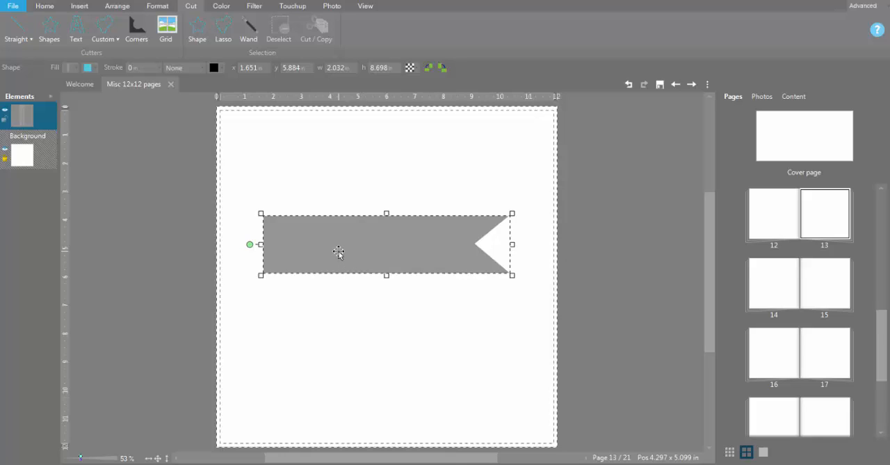
# Start saving the banner as an image in the KSF Art Kits personal art kit, with content type Embellishment
pyautogui.rightClick(339, 252)
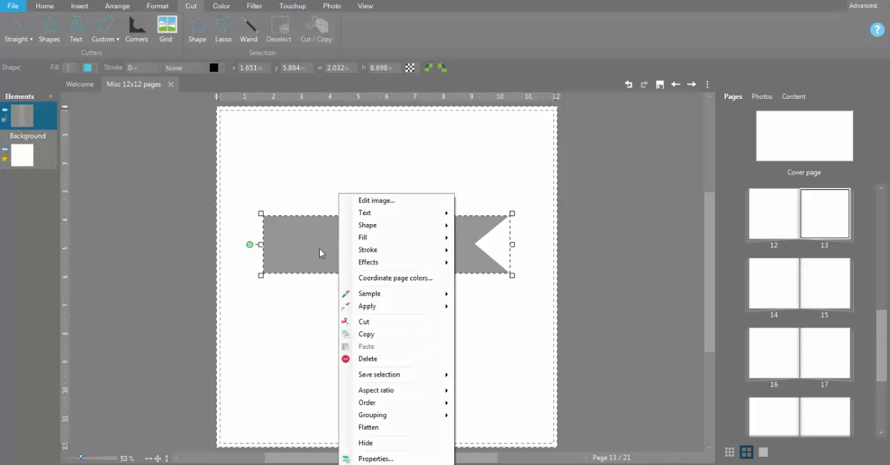
pyautogui.click(320, 248)
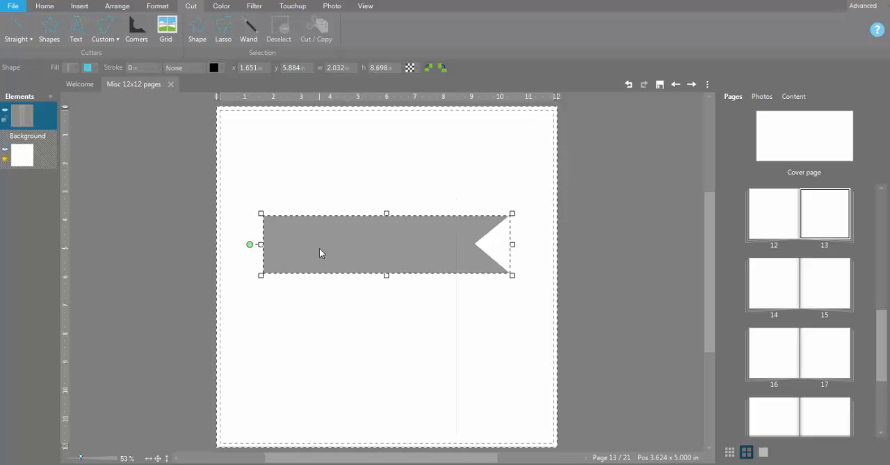
pyautogui.rightClick(53, 119)
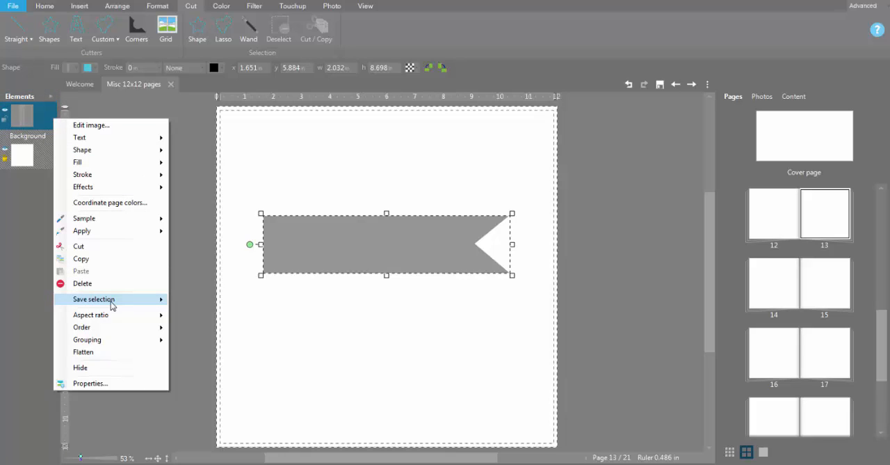
pyautogui.moveTo(112, 304)
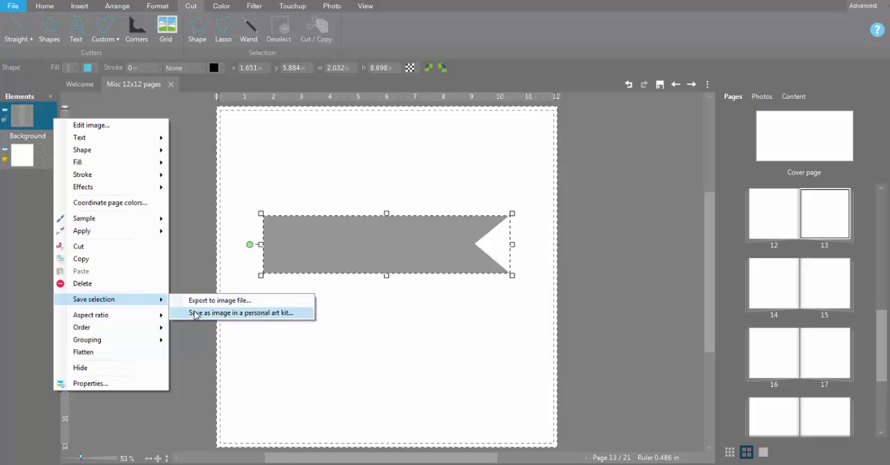
pyautogui.click(295, 315)
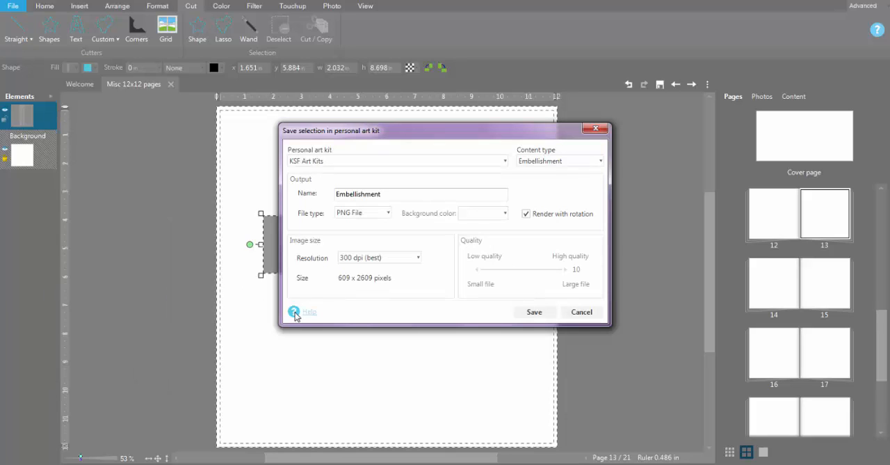
pyautogui.click(348, 164)
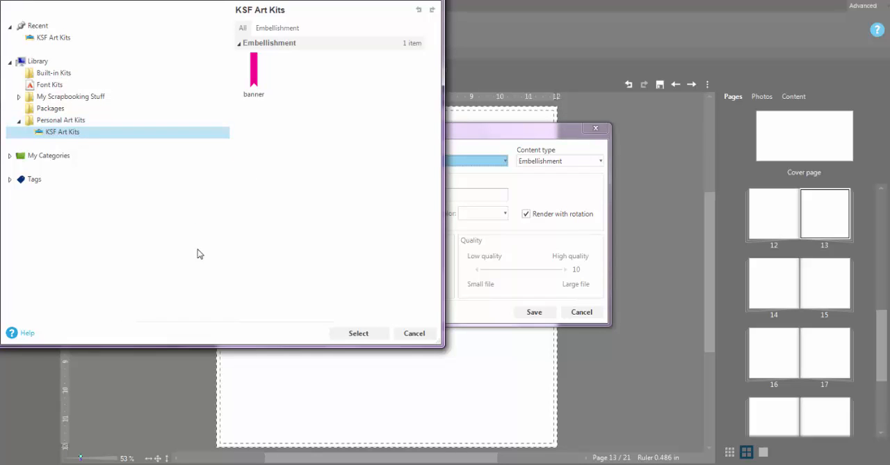
pyautogui.click(414, 333)
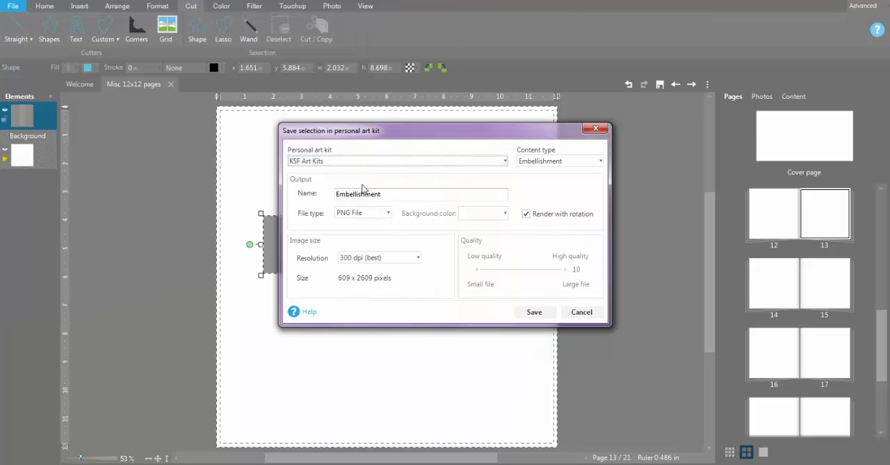
pyautogui.click(569, 164)
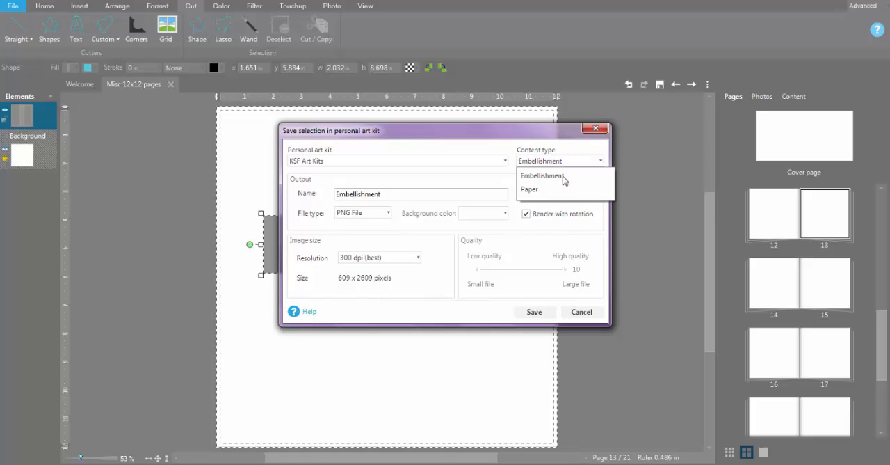
pyautogui.click(562, 176)
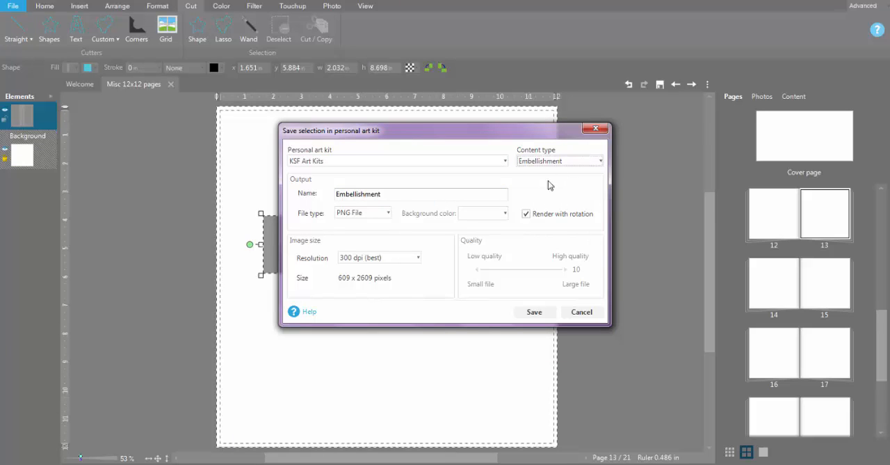
# Name the embellishment Banner01 and save it as a PNG file at 300 dpi (best), rendered with rotation
pyautogui.moveTo(415, 195); pyautogui.dragTo(324, 184)
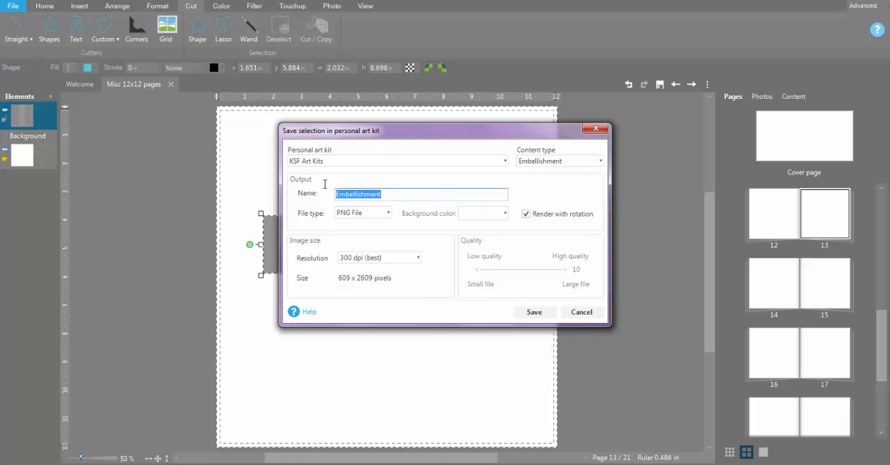
pyautogui.write('Banner01')
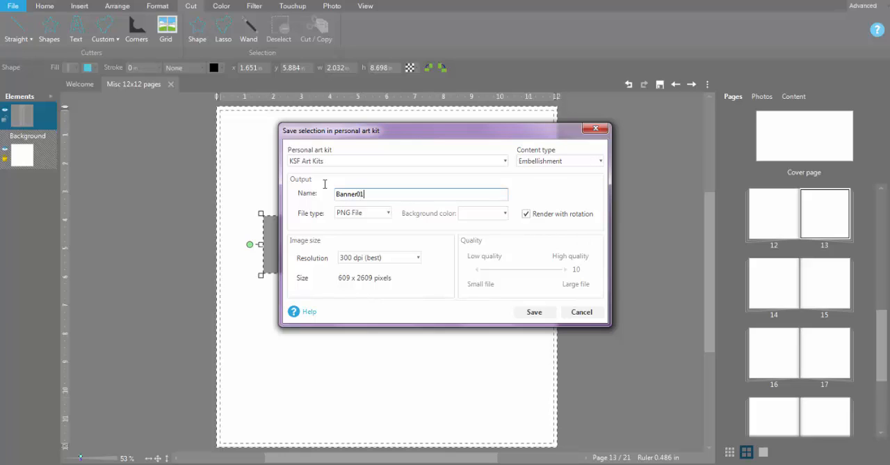
pyautogui.click(387, 215)
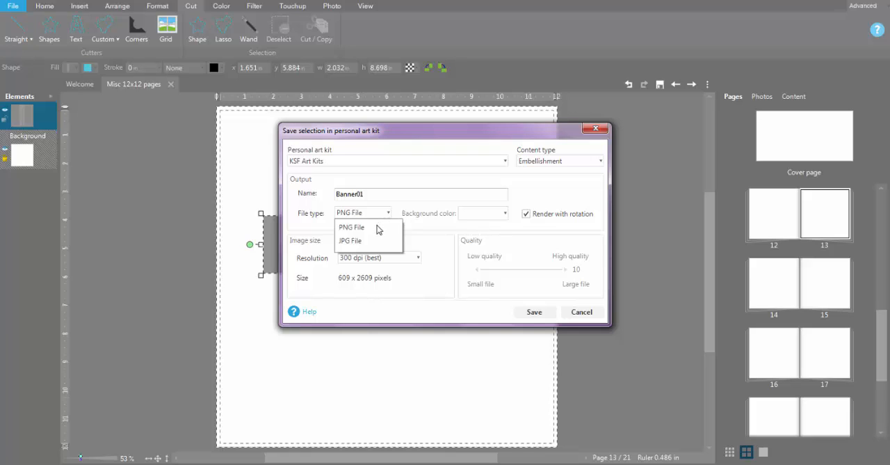
pyautogui.click(377, 228)
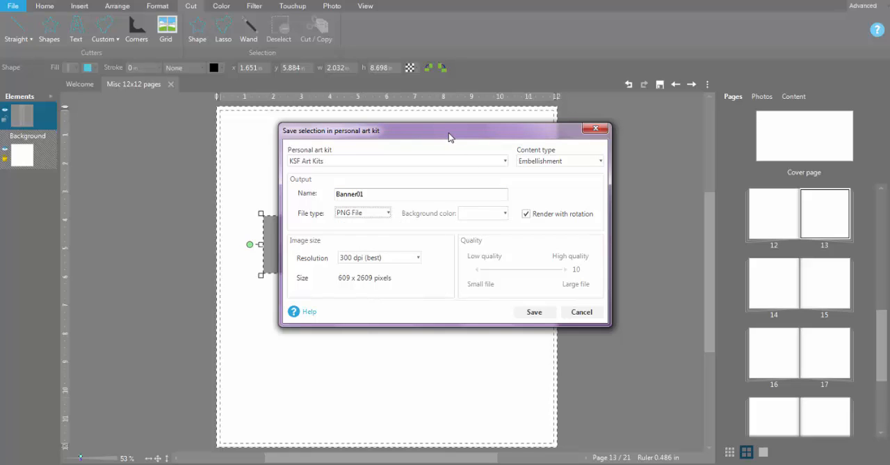
pyautogui.moveTo(449, 137); pyautogui.dragTo(446, 297)
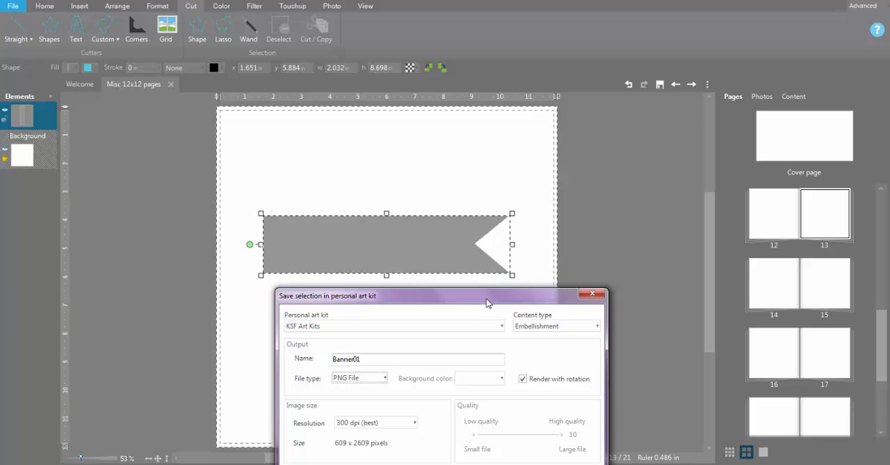
pyautogui.moveTo(487, 302); pyautogui.dragTo(472, 173)
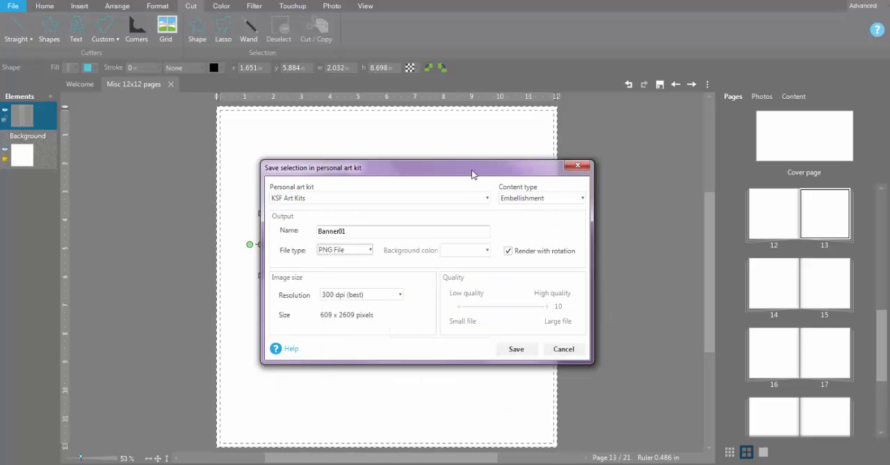
pyautogui.click(397, 296)
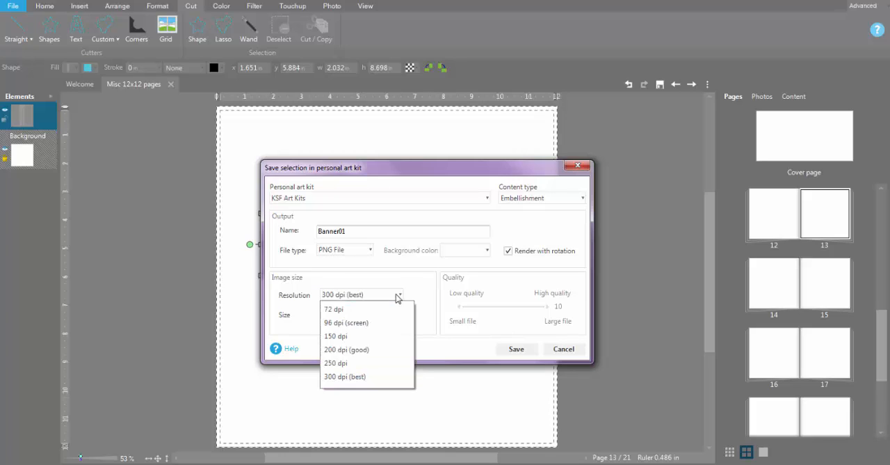
pyautogui.click(398, 297)
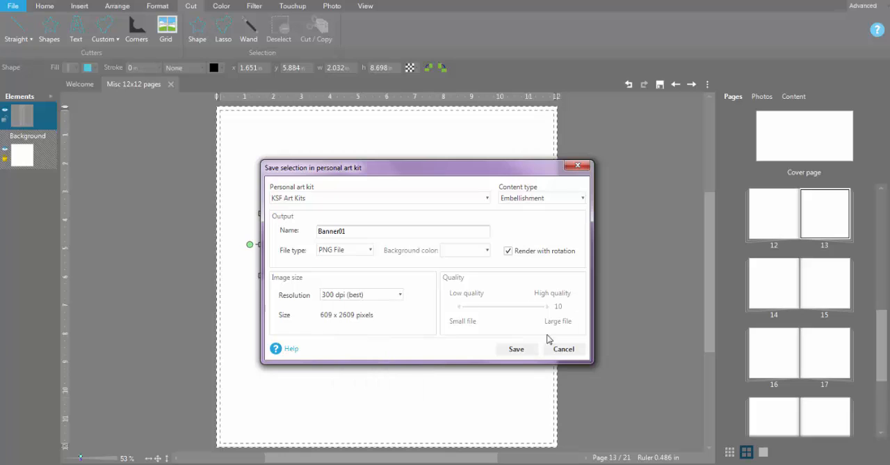
pyautogui.click(516, 352)
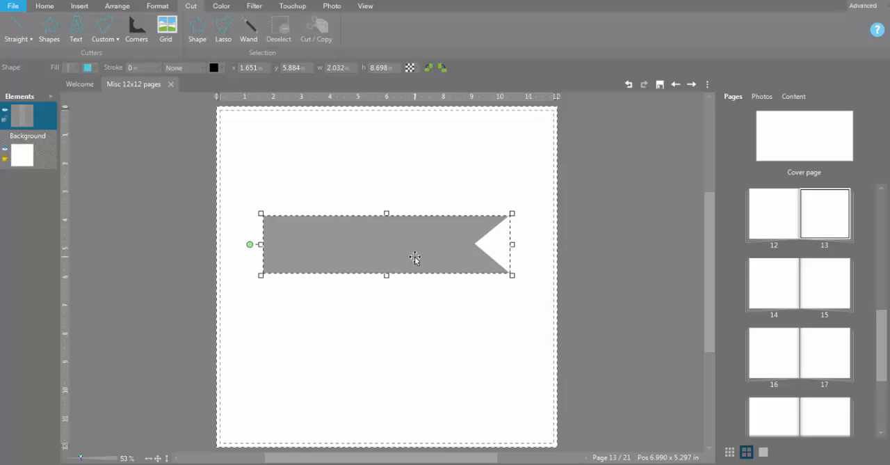
# Browse the embellishments in the KSF Art Kits personal art kit
pyautogui.click(790, 99)
pyautogui.click(754, 116)
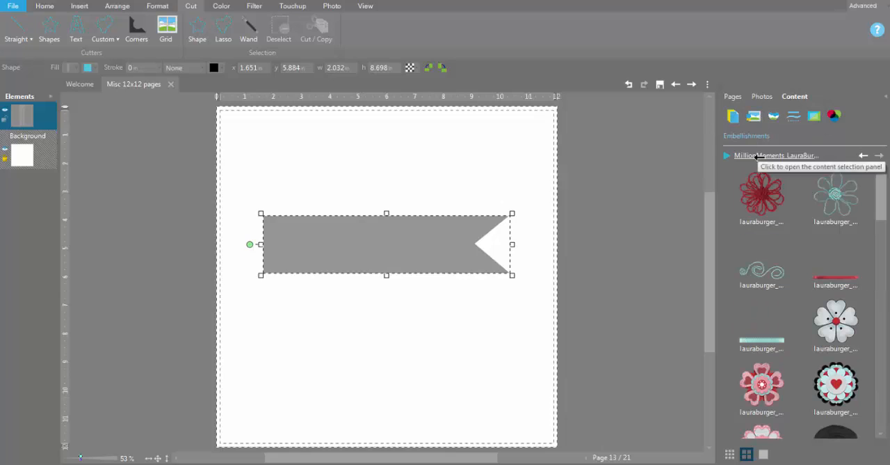
pyautogui.click(783, 156)
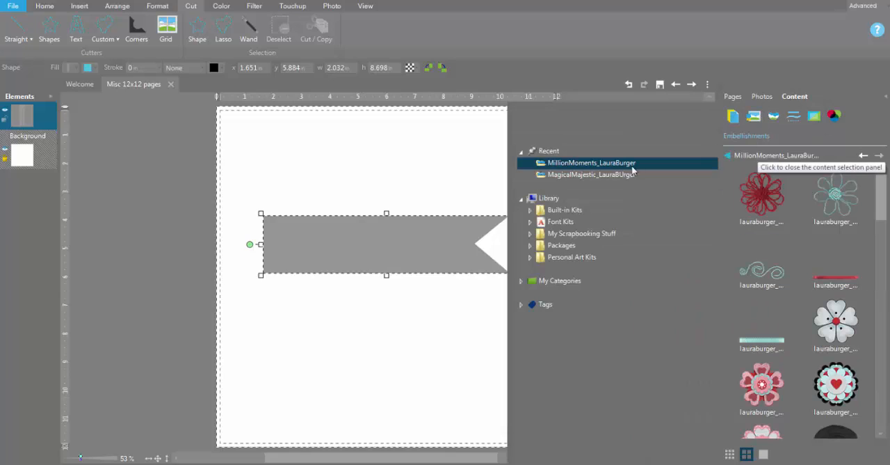
pyautogui.click(530, 256)
pyautogui.click(569, 269)
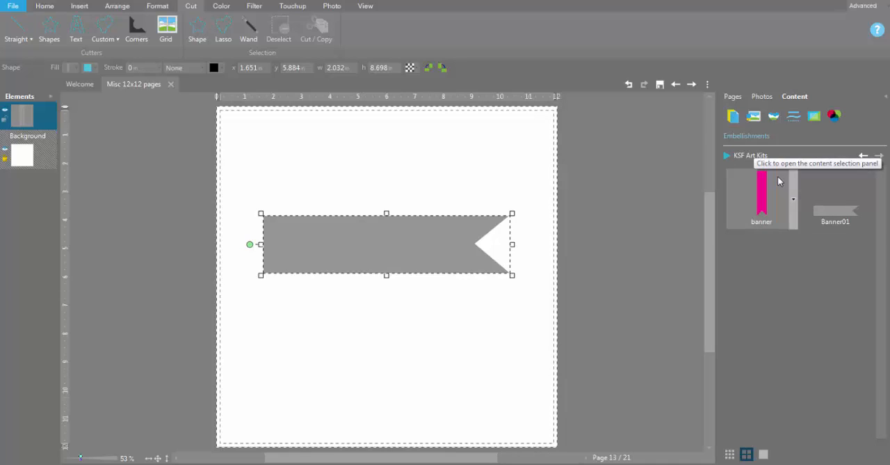
# Add the pink banner embellishment to the page over the gray banner's notched end and shrink it to about 0.97 x 4.27 in
pyautogui.rightClick(781, 190)
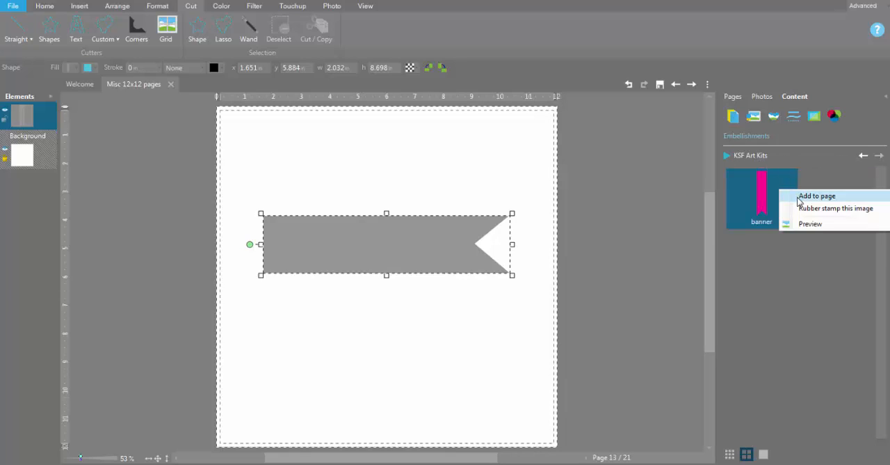
pyautogui.click(800, 199)
pyautogui.moveTo(387, 313); pyautogui.dragTo(488, 307)
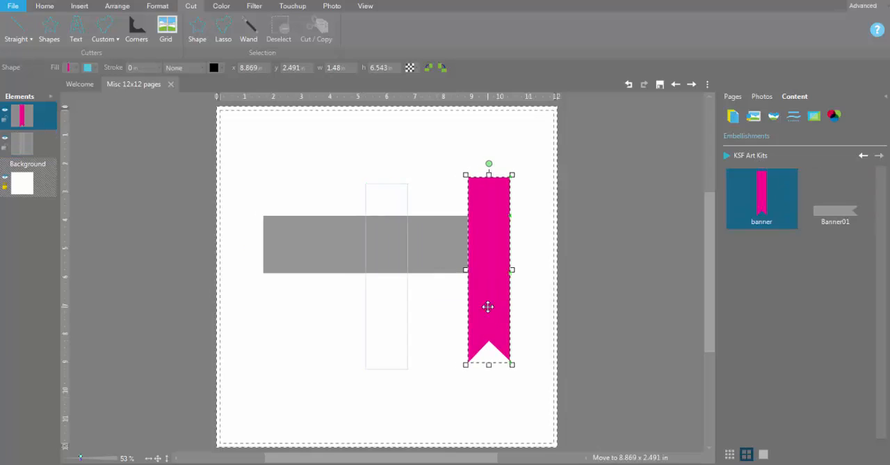
pyautogui.moveTo(466, 363); pyautogui.dragTo(482, 285)
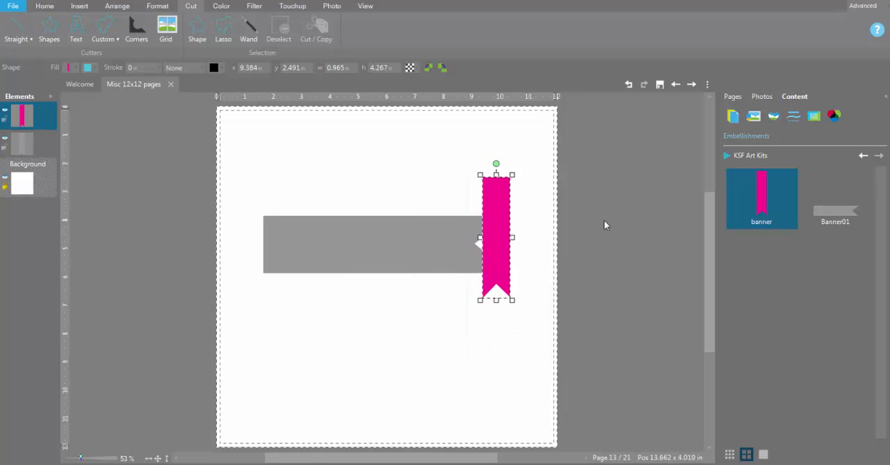
# Switch the content to the papers of the MillionMoments kit
pyautogui.click(735, 156)
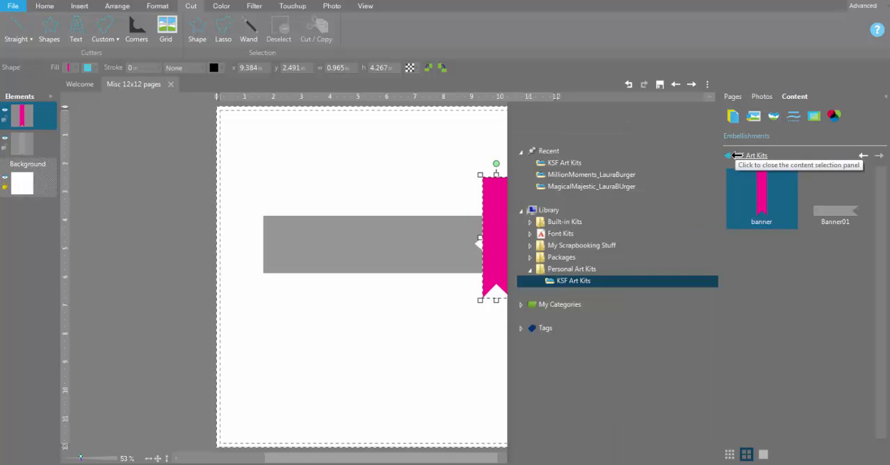
pyautogui.click(592, 174)
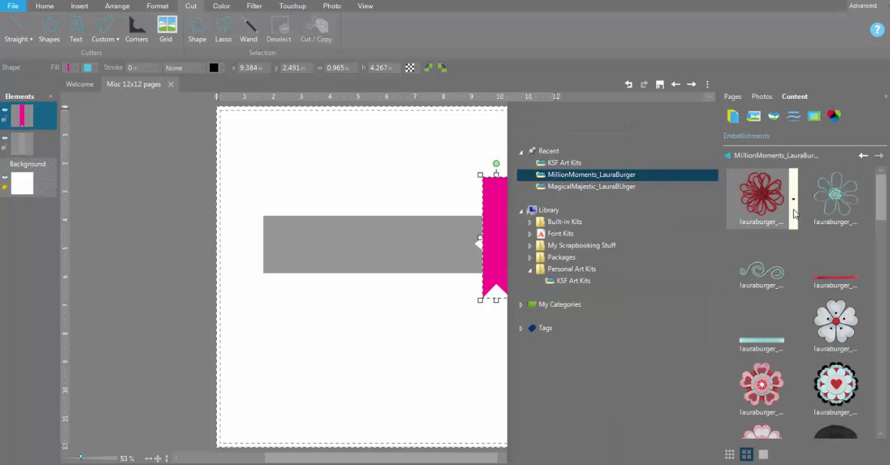
pyautogui.click(733, 116)
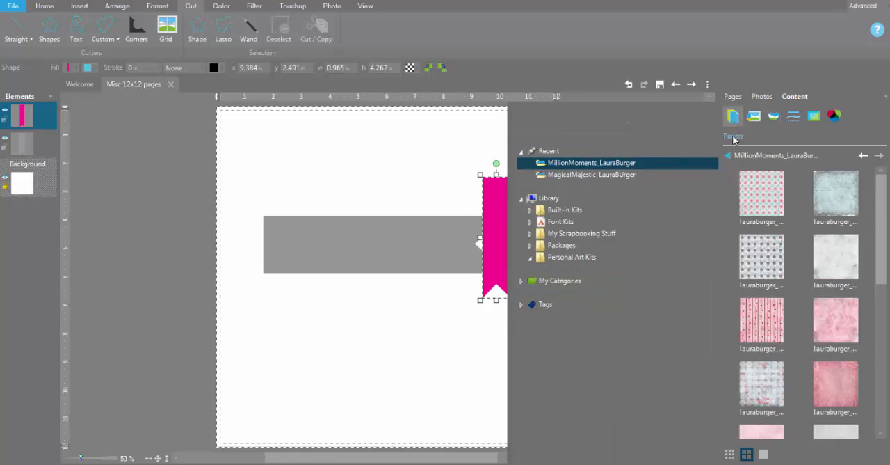
pyautogui.click(748, 155)
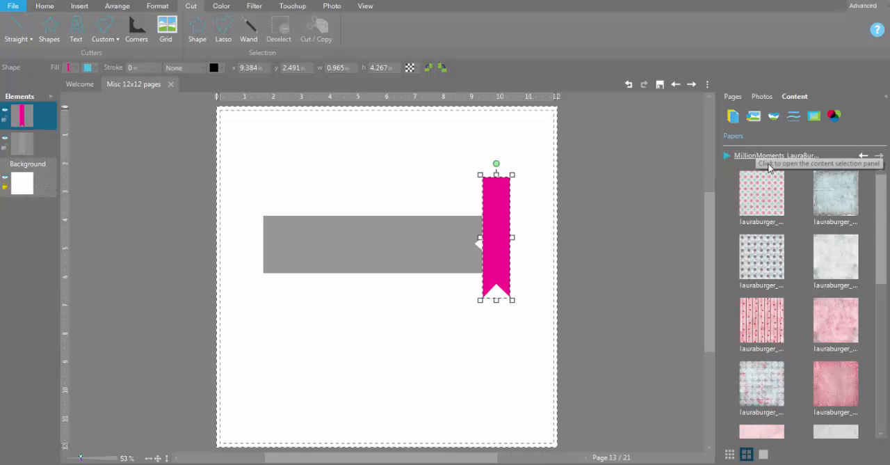
# Fill the pink banner with the light blue distressed paper using an enlarged crop area, and move it below the gray banner
pyautogui.click(870, 197)
pyautogui.click(859, 240)
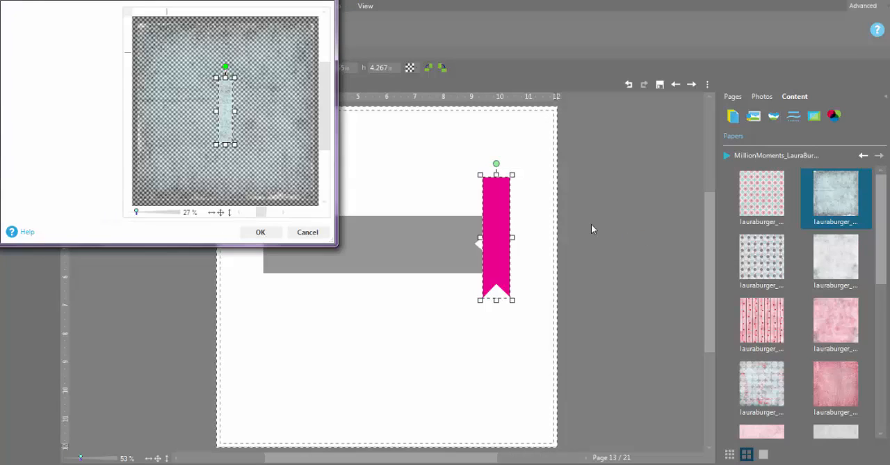
pyautogui.moveTo(235, 145); pyautogui.dragTo(262, 171)
pyautogui.click(263, 232)
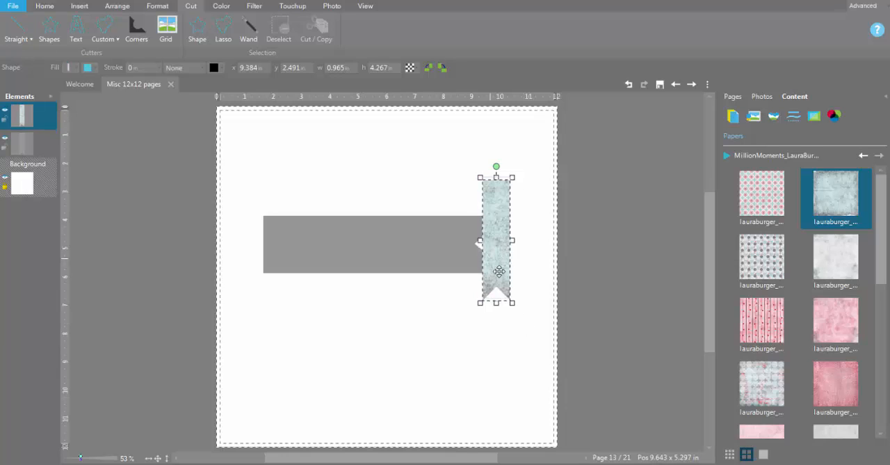
pyautogui.moveTo(493, 258); pyautogui.dragTo(423, 362)
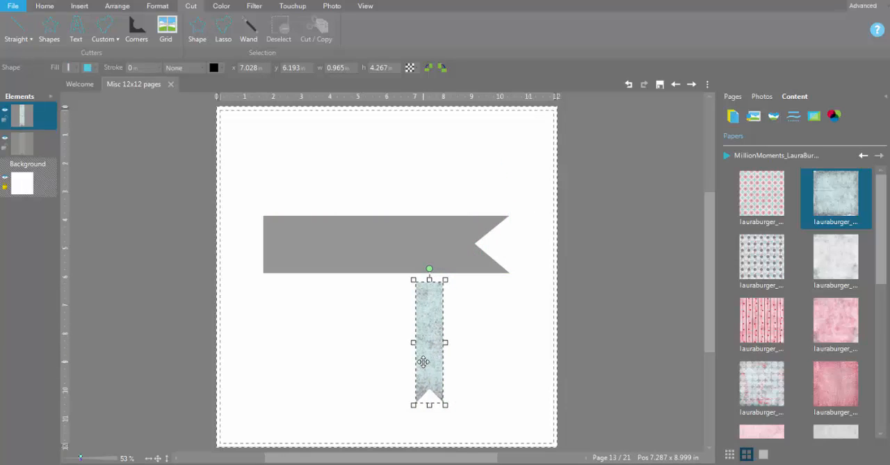